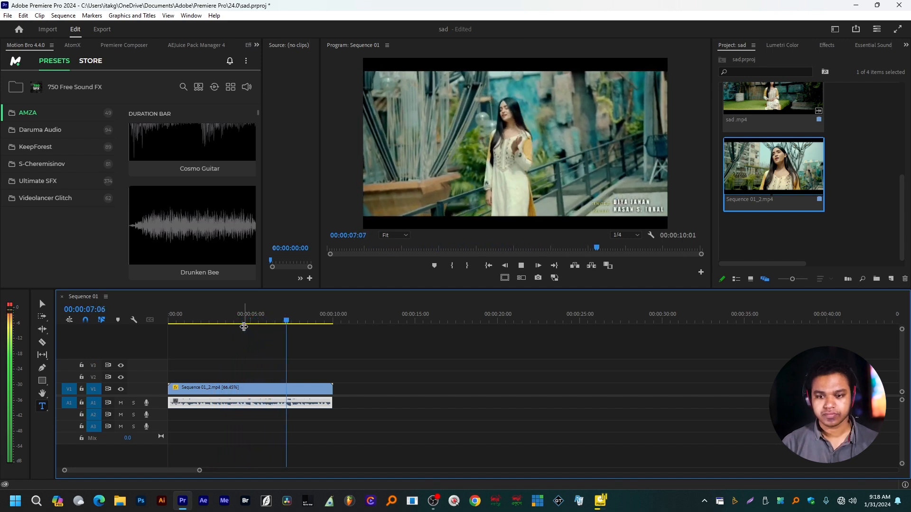
# Set the audio clip's speed to 120% and play the sequence to hear the change
pyautogui.press('space')
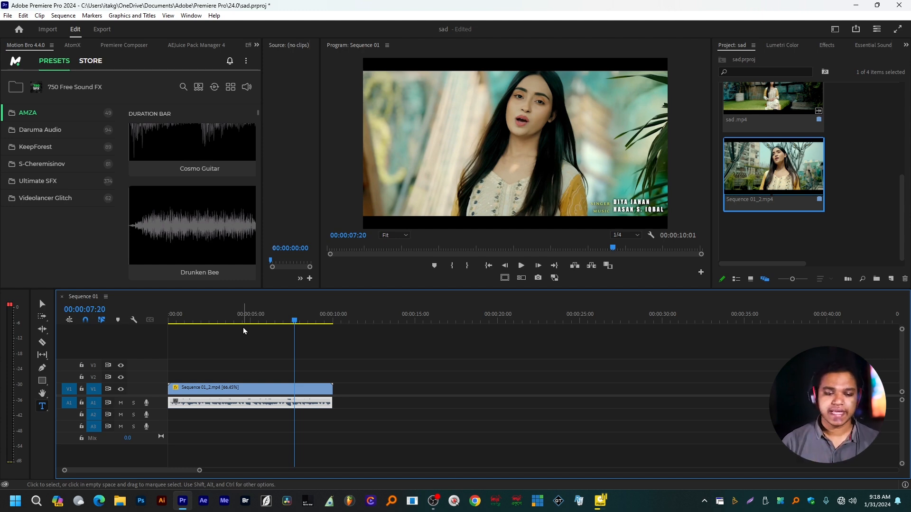
pyautogui.moveTo(243, 327); pyautogui.dragTo(208, 324)
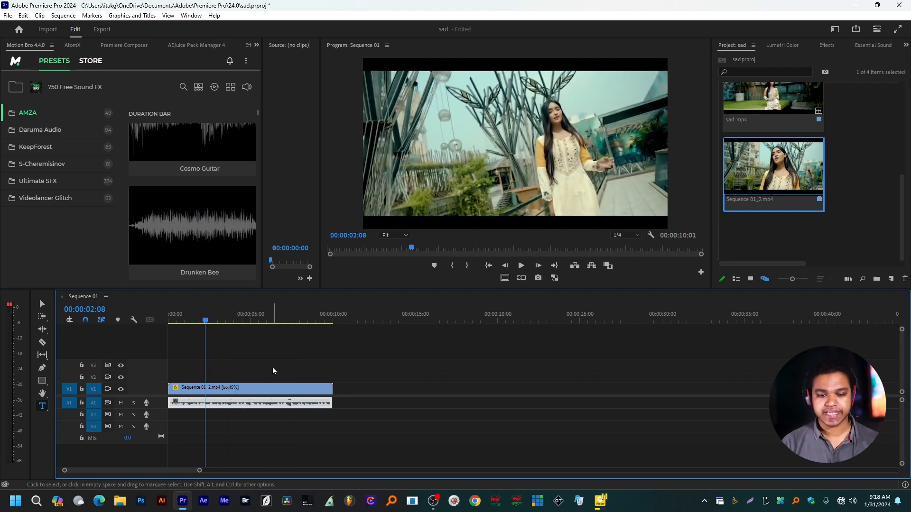
pyautogui.press('-')
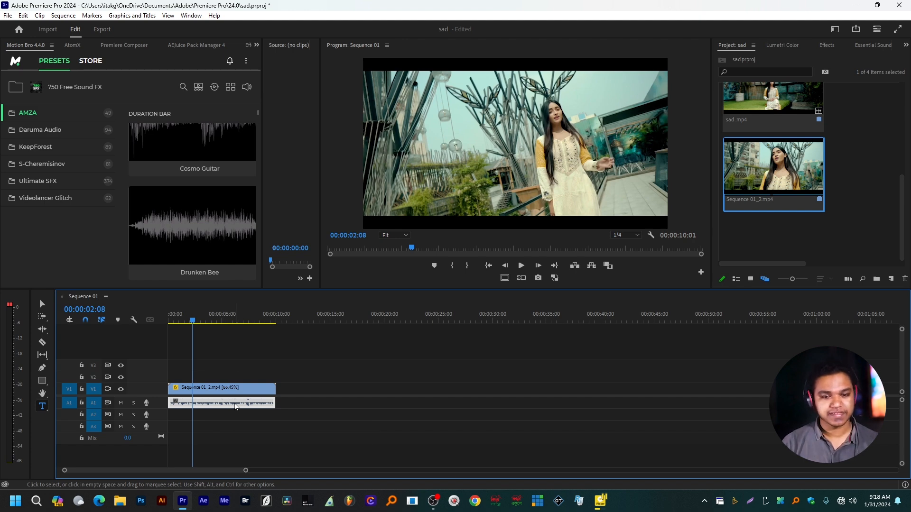
pyautogui.hotkey('ctrl', 'r')
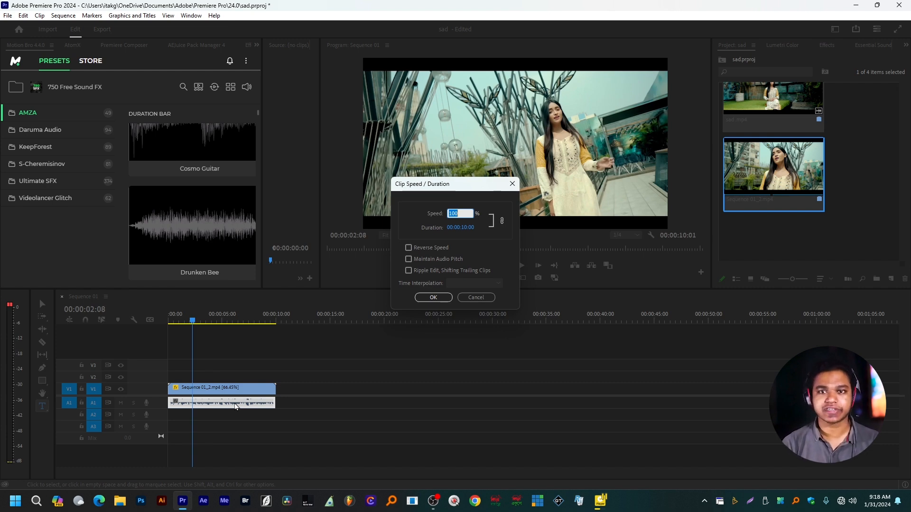
pyautogui.write('120')
pyautogui.press('Return')
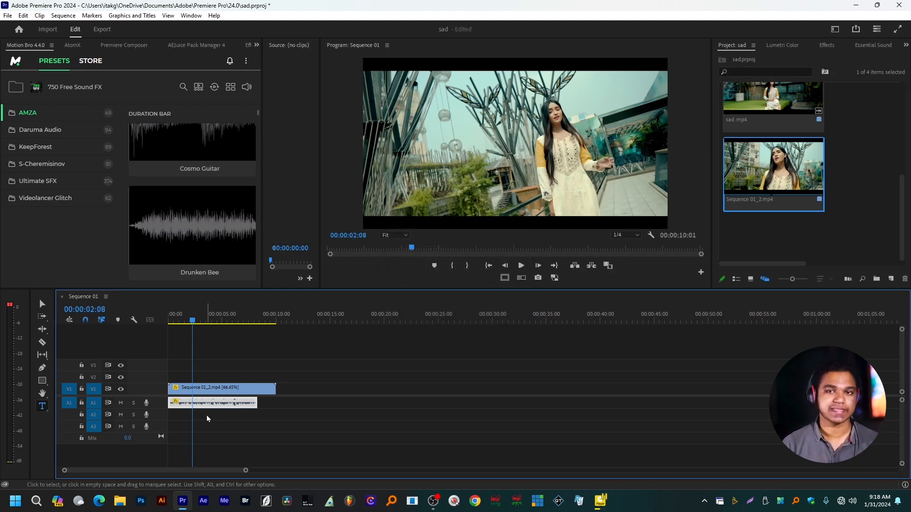
pyautogui.press('space')
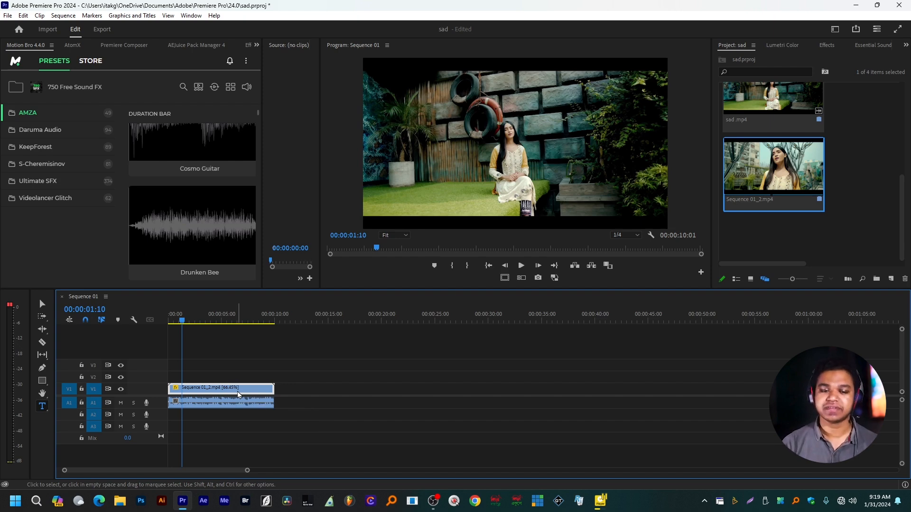
# Delete the Sequence 01_2.mp4 video clip from V1 and set the remaining audio clip's speed to 120%
pyautogui.press('Delete')
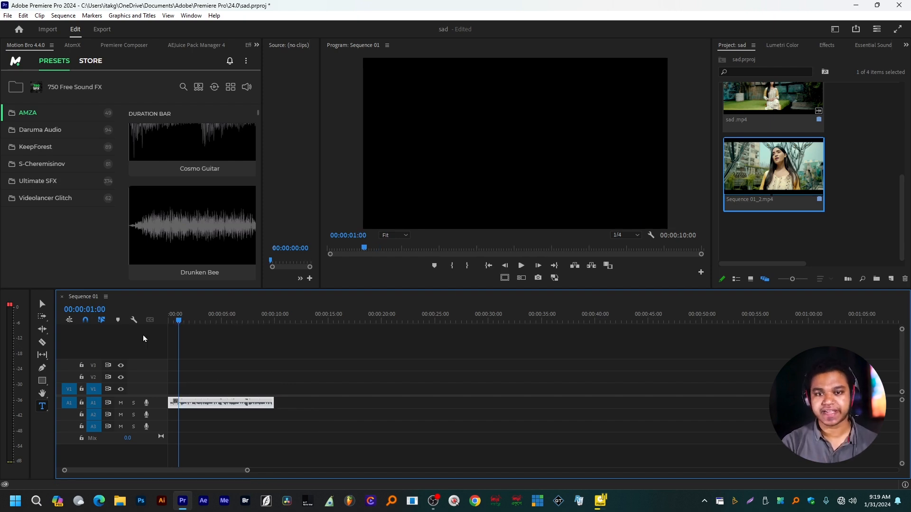
pyautogui.hotkey('ctrl', 'r')
pyautogui.write('120')
pyautogui.press('Return')
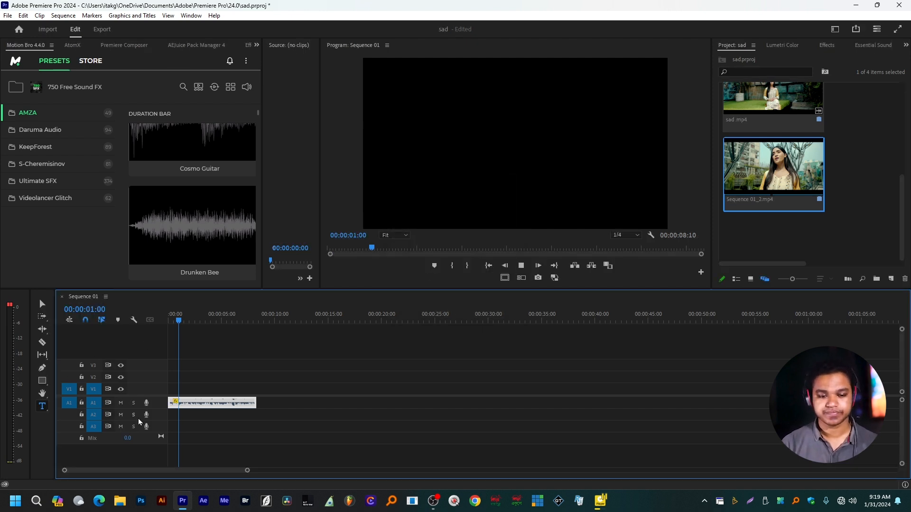
pyautogui.press('space')
pyautogui.press('space')
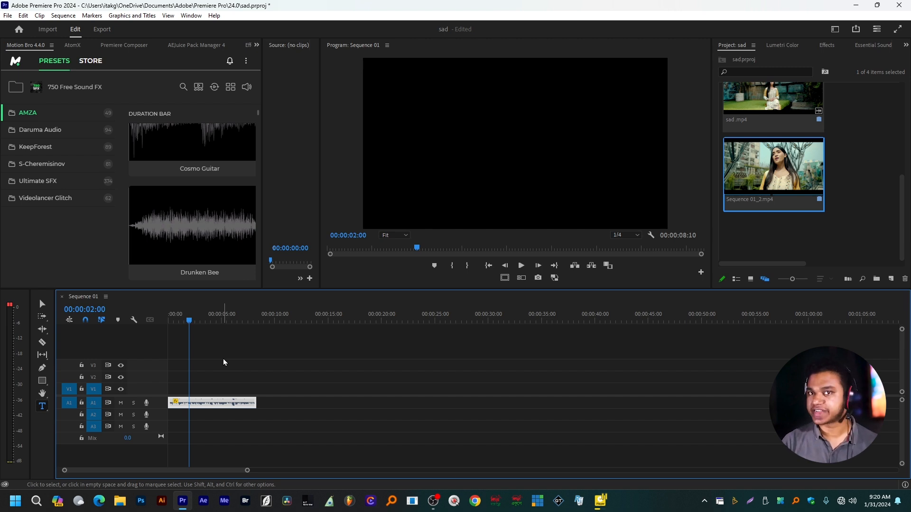
# Review the available presets in the export settings, including the MP3 ones, and return to editing without exporting
pyautogui.hotkey('ctrl', 'm')
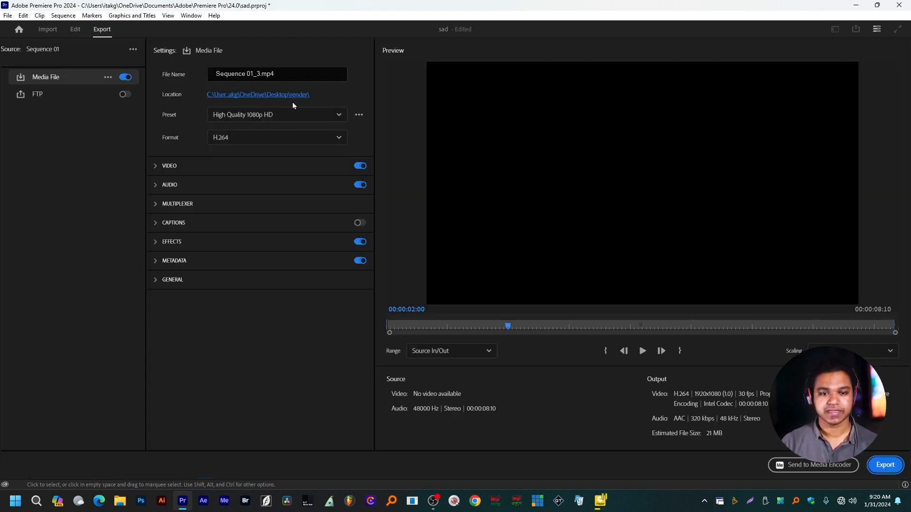
pyautogui.click(268, 117)
pyautogui.click(266, 117)
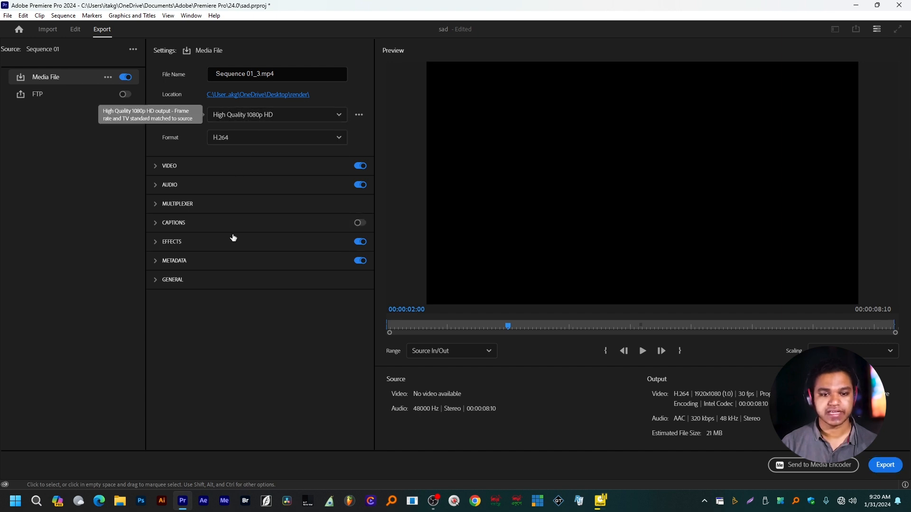
pyautogui.click(264, 116)
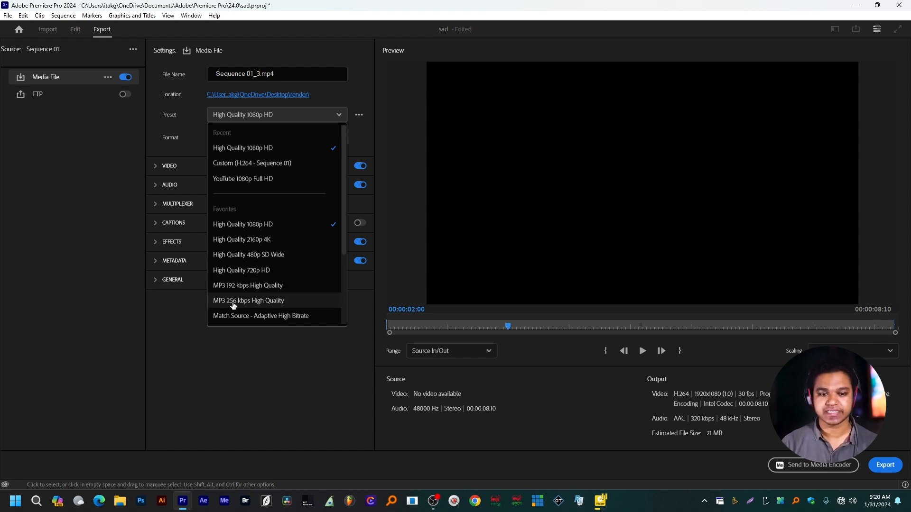
pyautogui.click(296, 357)
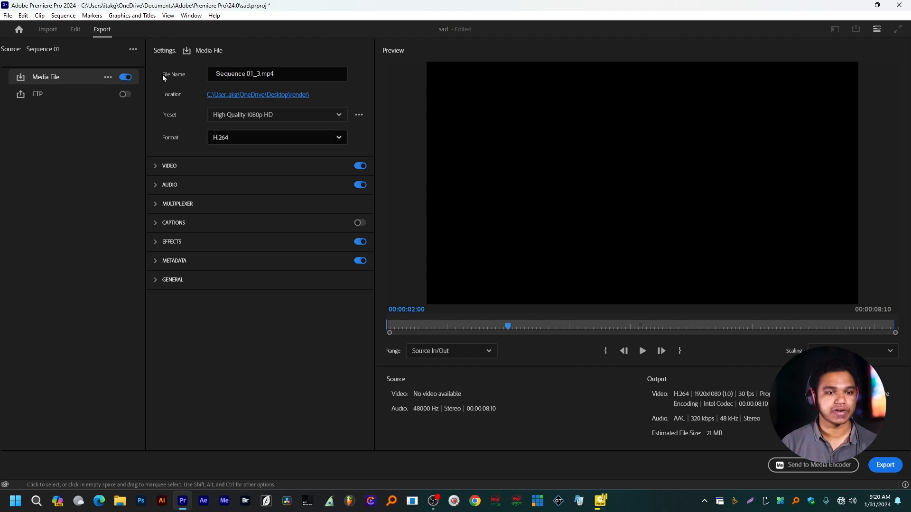
pyautogui.click(75, 30)
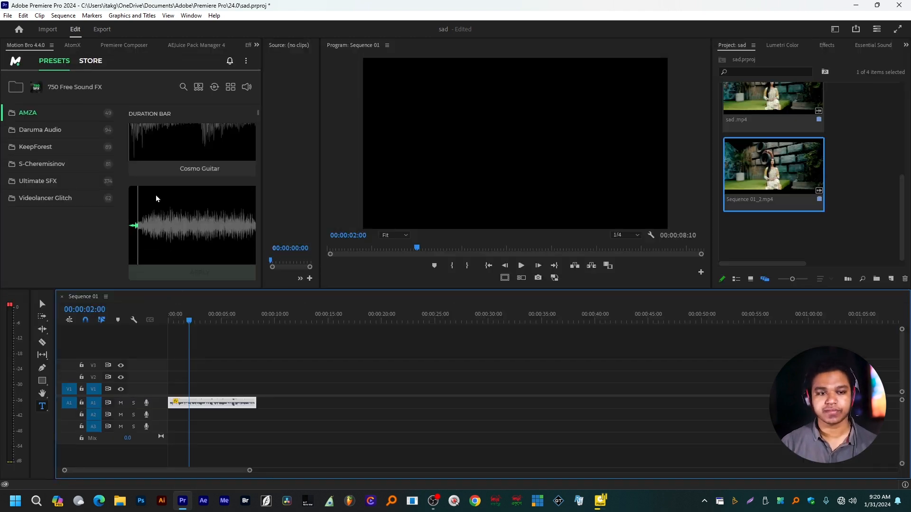
# Move the audio clip further along the timeline so it starts at 00:00:42:20
pyautogui.click(72, 45)
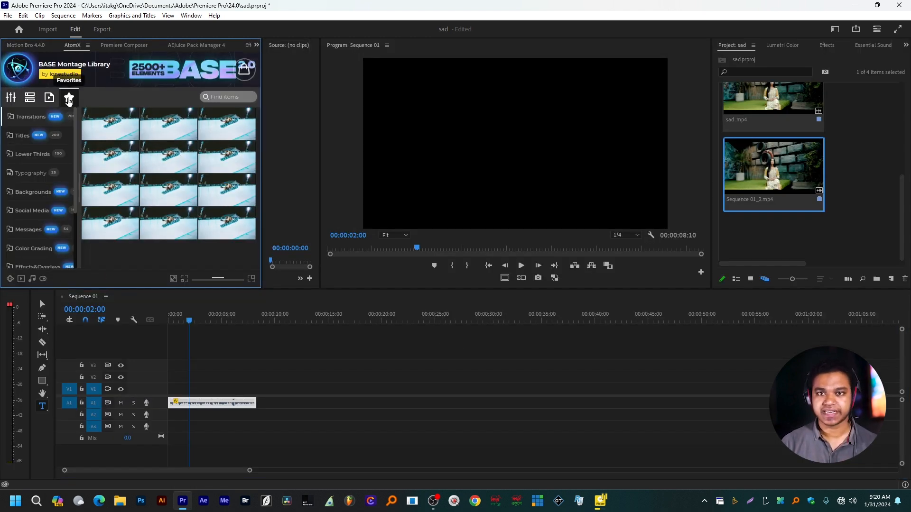
pyautogui.scroll(-2, 250, 395)
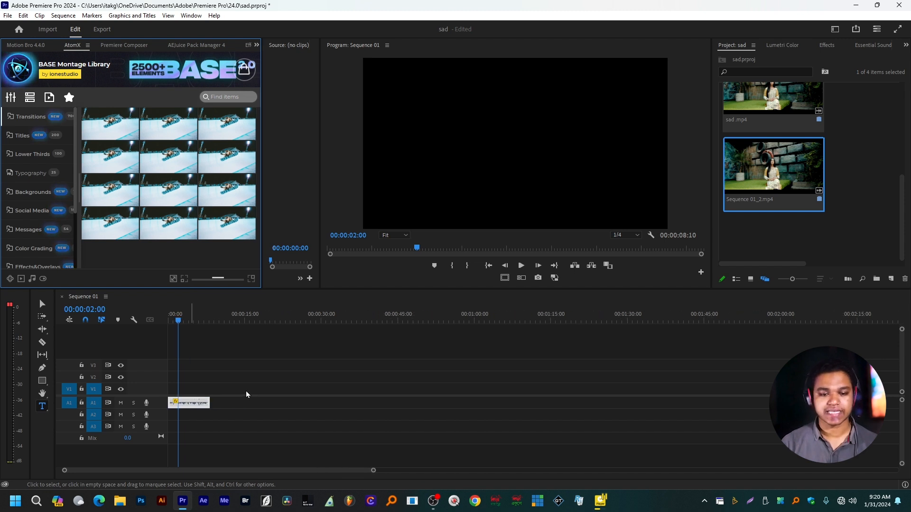
pyautogui.moveTo(198, 407); pyautogui.dragTo(411, 407)
pyautogui.click(380, 319)
pyautogui.scroll(2, 436, 388)
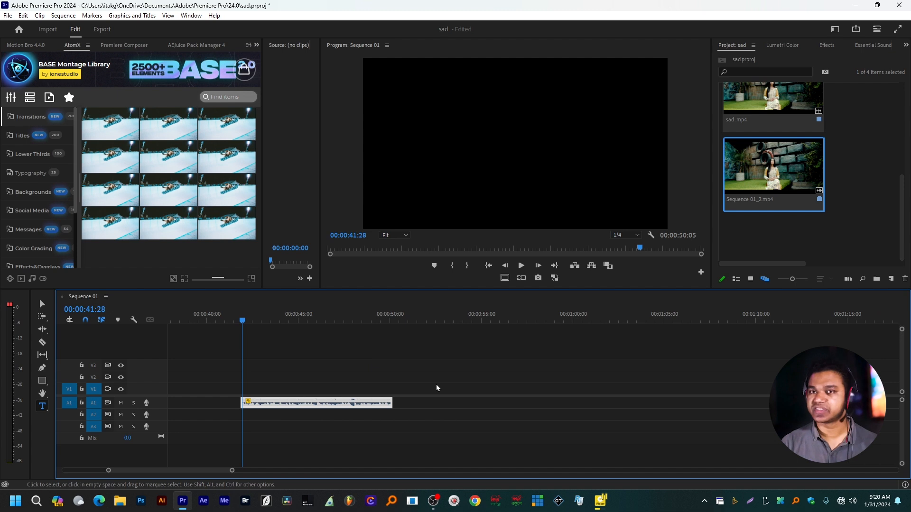
pyautogui.press('space')
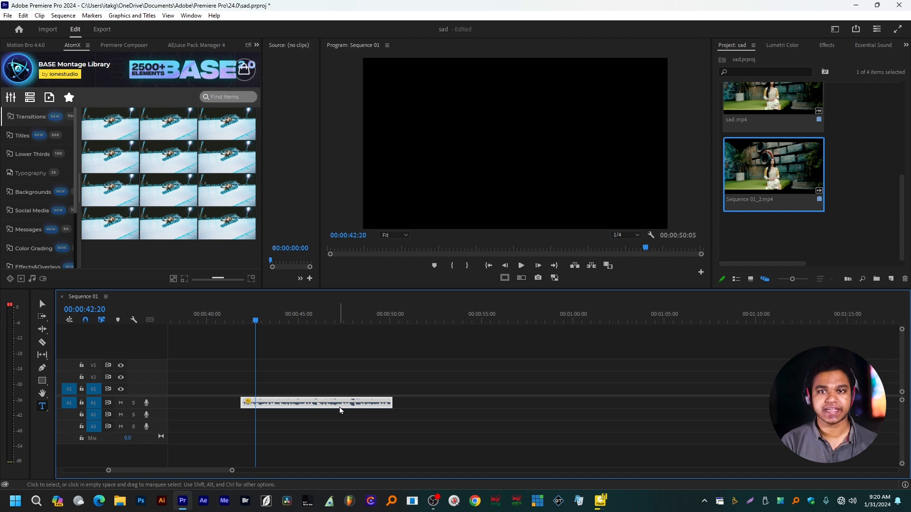
pyautogui.moveTo(340, 407)
pyautogui.mouseDown()
pyautogui.moveTo(382, 407)
pyautogui.moveTo(354, 407)
pyautogui.mouseUp()
pyautogui.click(326, 316)
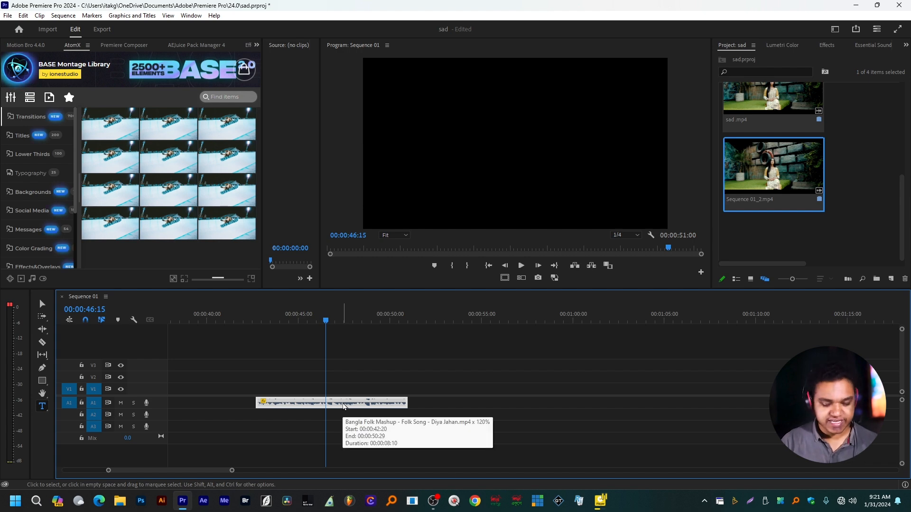
# Set the audio clip's speed to 100% and play it back
pyautogui.hotkey('ctrl', 'r')
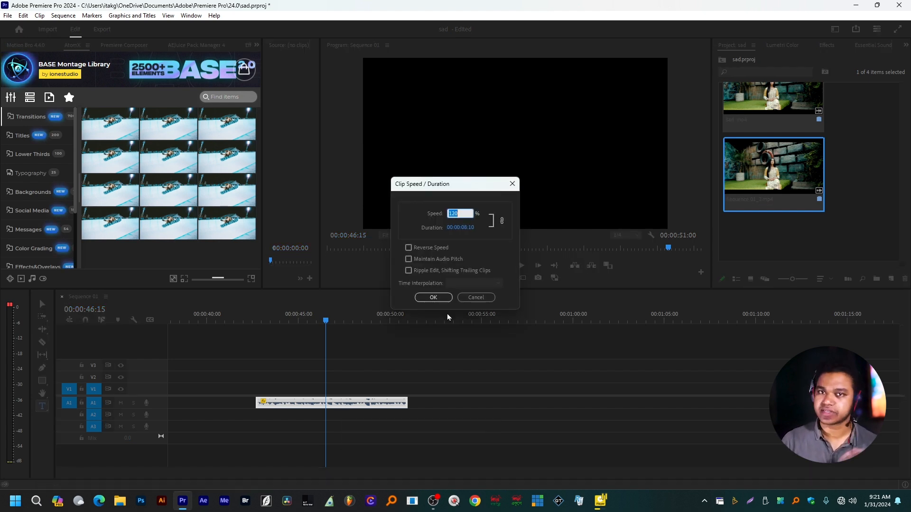
pyautogui.write('100')
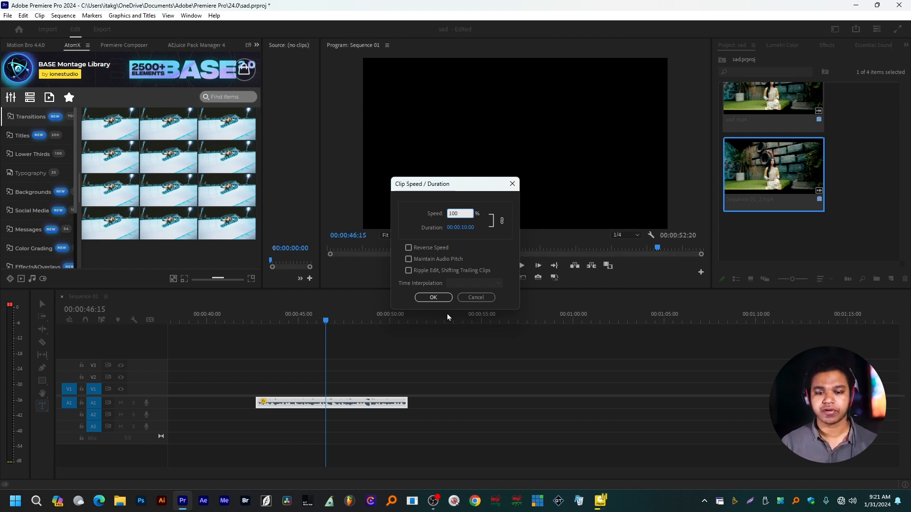
pyautogui.press('Return')
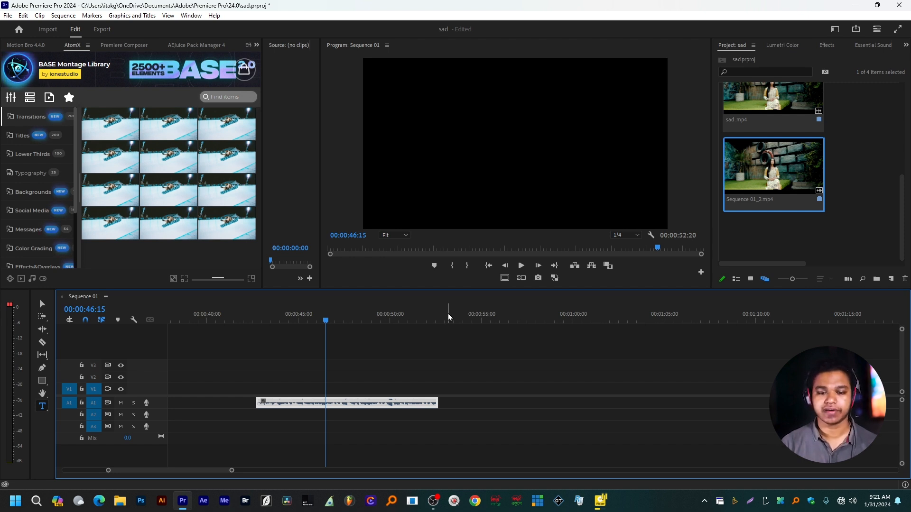
pyautogui.press('space')
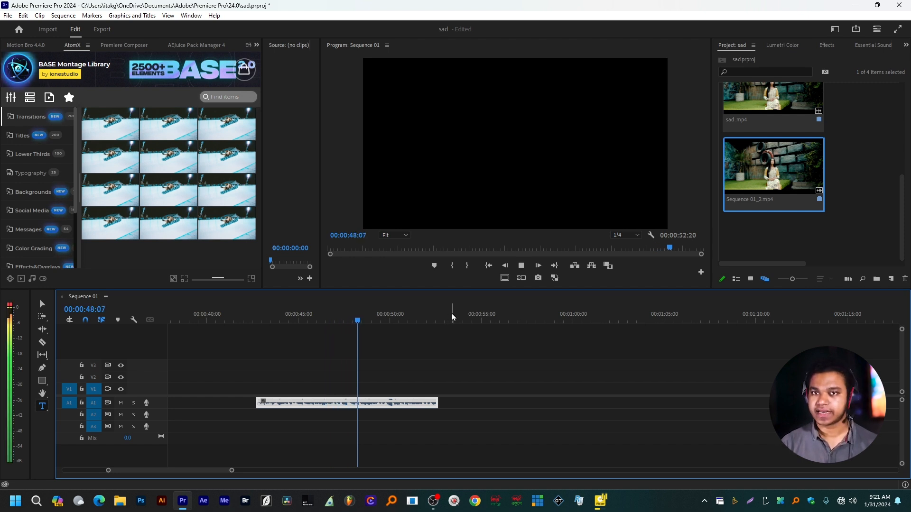
pyautogui.press('space')
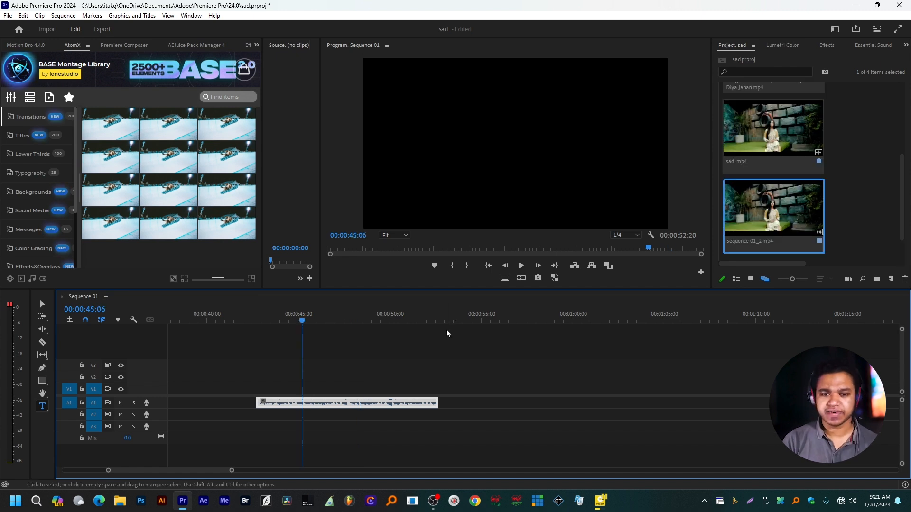
# Remove the empty gap before the audio clip and return the playhead to the sequence start
pyautogui.scroll(1, 361, 361)
pyautogui.click(239, 403)
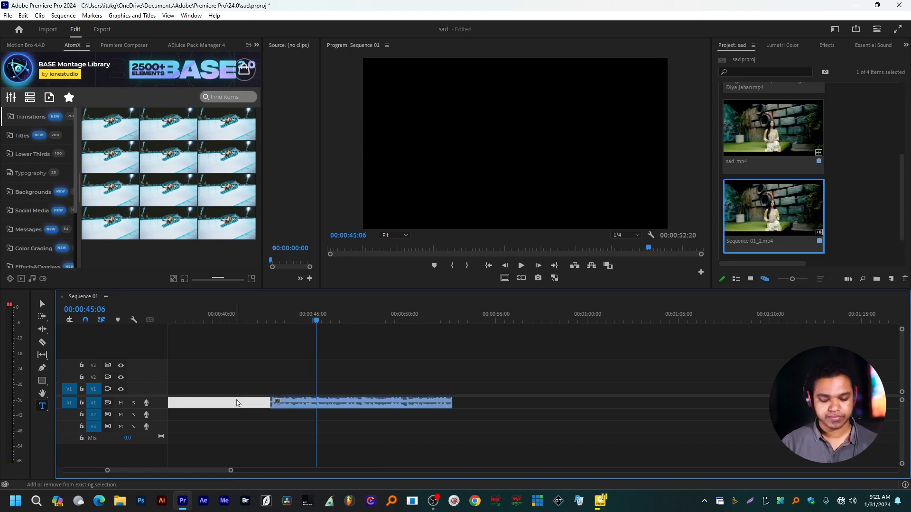
pyautogui.press('Delete')
pyautogui.press('Home')
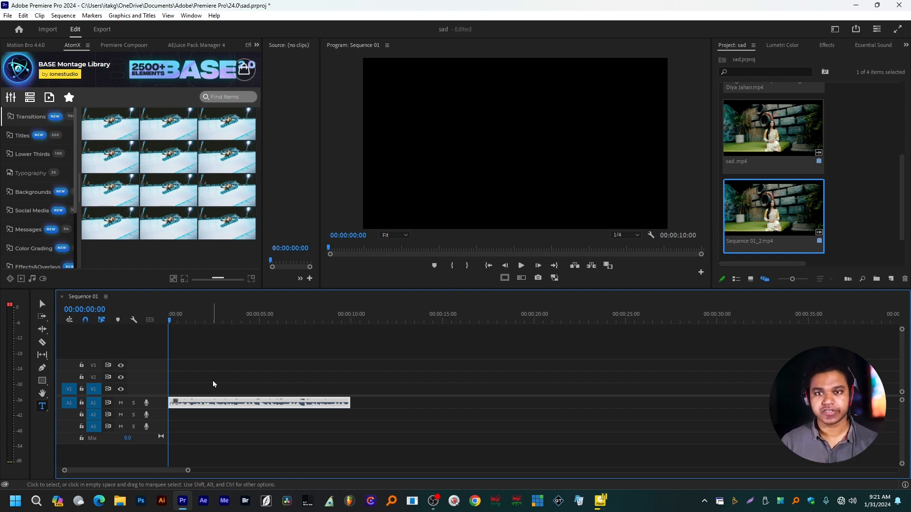
# Place Sequence 01_2.mp4 on the timeline after the audio clip, at about 00:00:17, and play part of it
pyautogui.moveTo(773, 209); pyautogui.dragTo(488, 388)
pyautogui.click(526, 320)
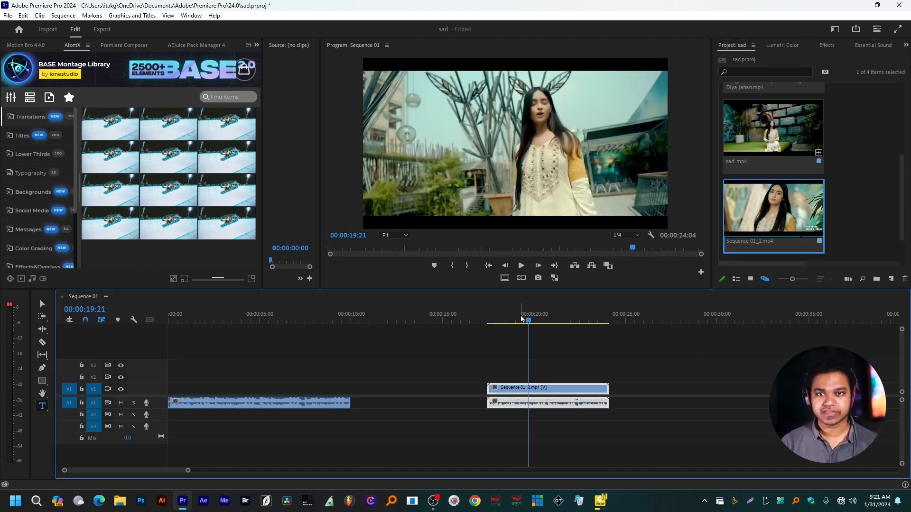
pyautogui.press('space')
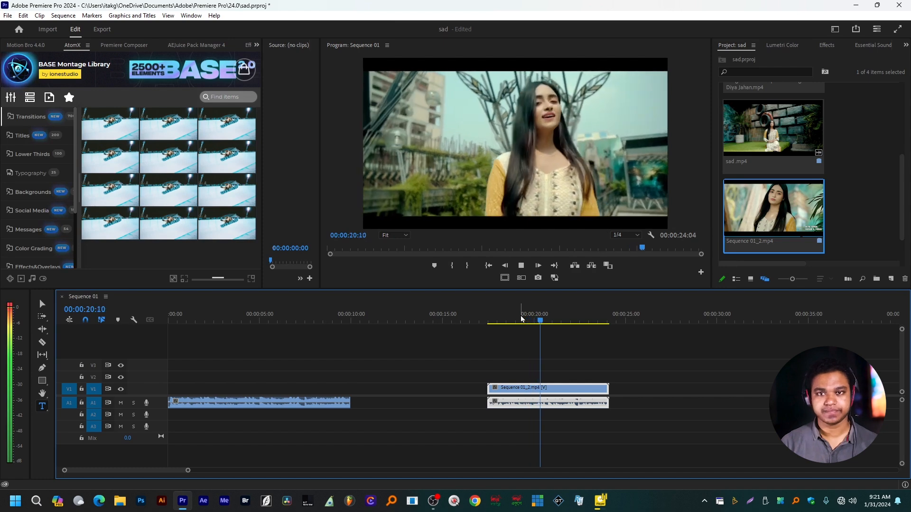
pyautogui.press('space')
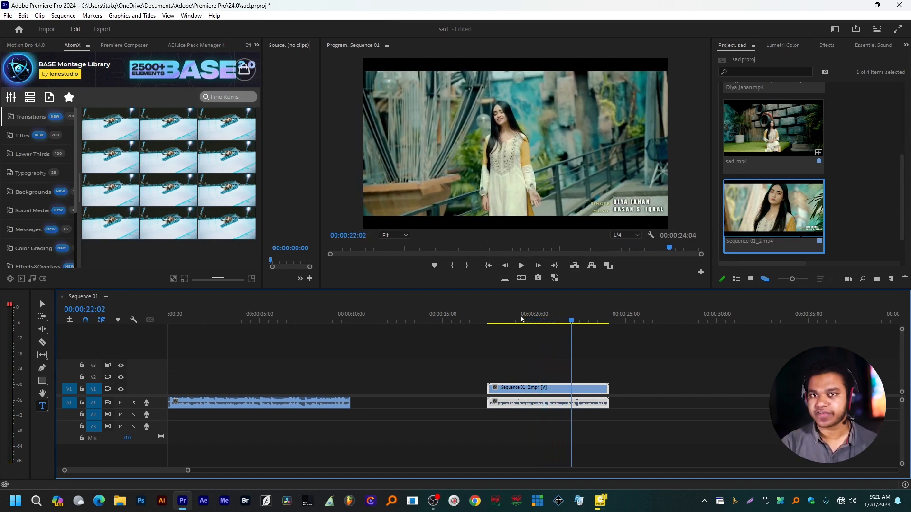
# Move the Sequence 01_2.mp4 clip to V2 and A2, aligning its start with the A1 audio at about 00:00:05:13
pyautogui.moveTo(534, 388); pyautogui.dragTo(220, 379)
pyautogui.moveTo(352, 343); pyautogui.dragTo(379, 408)
pyautogui.scroll(5, 268, 404)
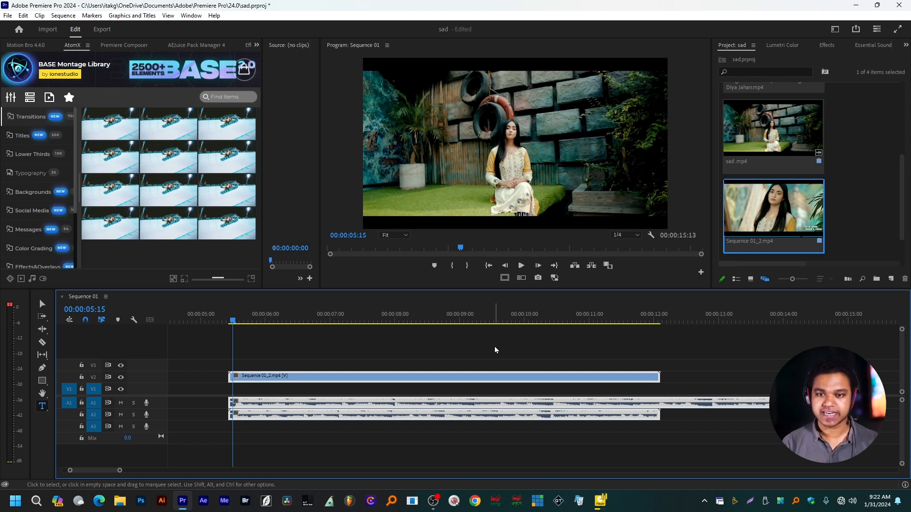
# Set the speed of the Sequence 01_2.mp4 clip on V2 and A2 to 60%
pyautogui.hotkey('ctrl', 'r')
pyautogui.write('5')
pyautogui.press('BackSpace')
pyautogui.write('60')
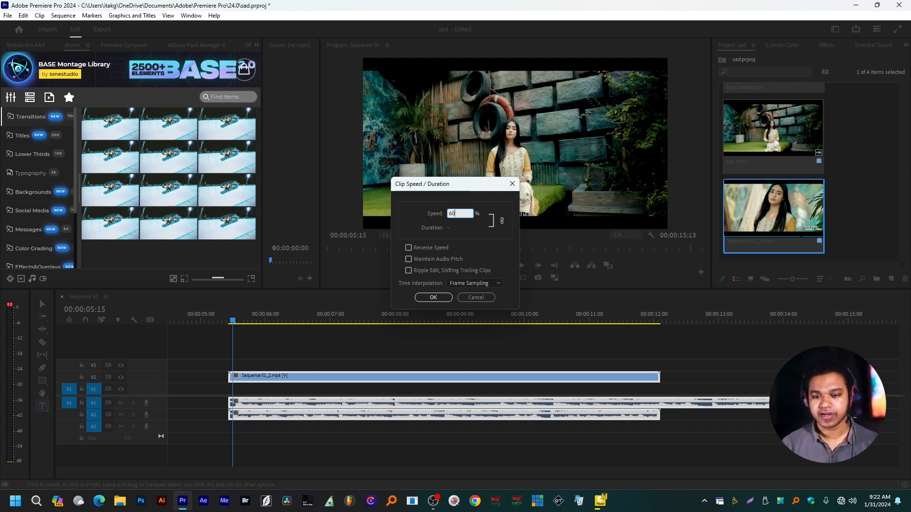
pyautogui.press('Return')
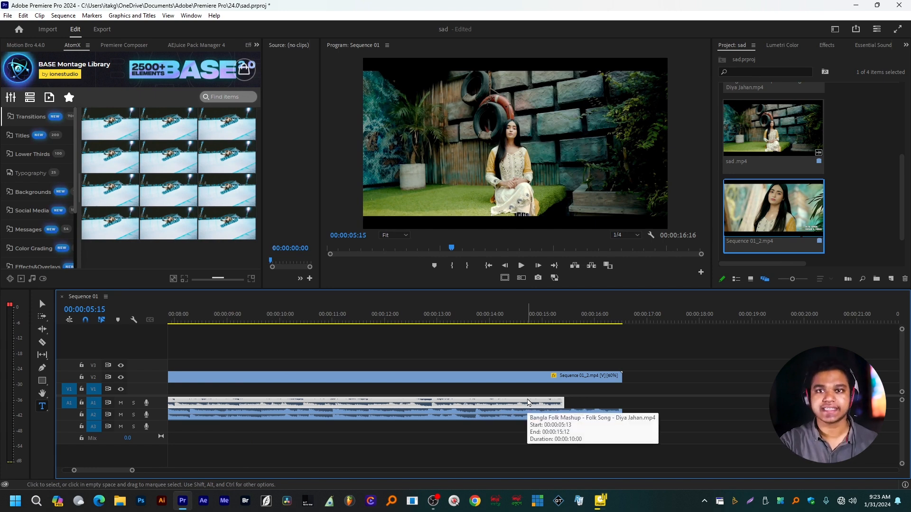
# Set the speed of the Sequence 01_2.mp4 clip on V2 and A2 to 65%
pyautogui.click(575, 376)
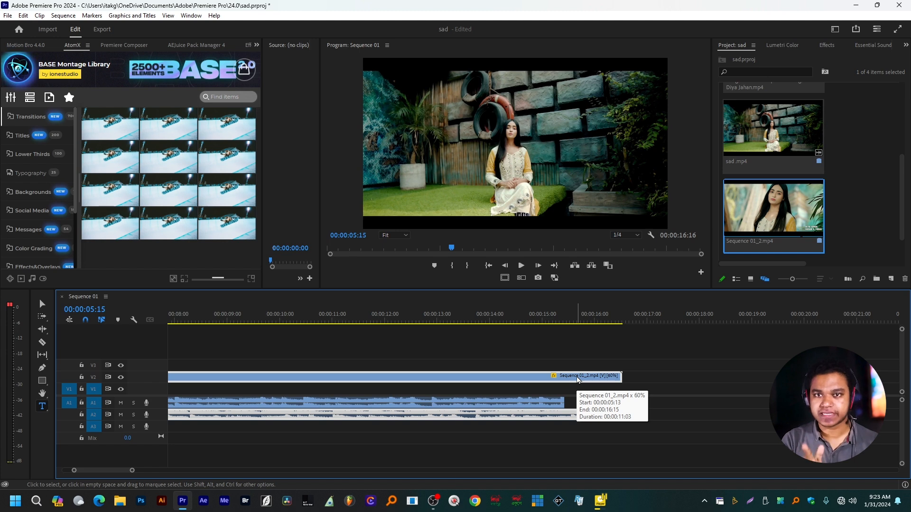
pyautogui.hotkey('ctrl', 'r')
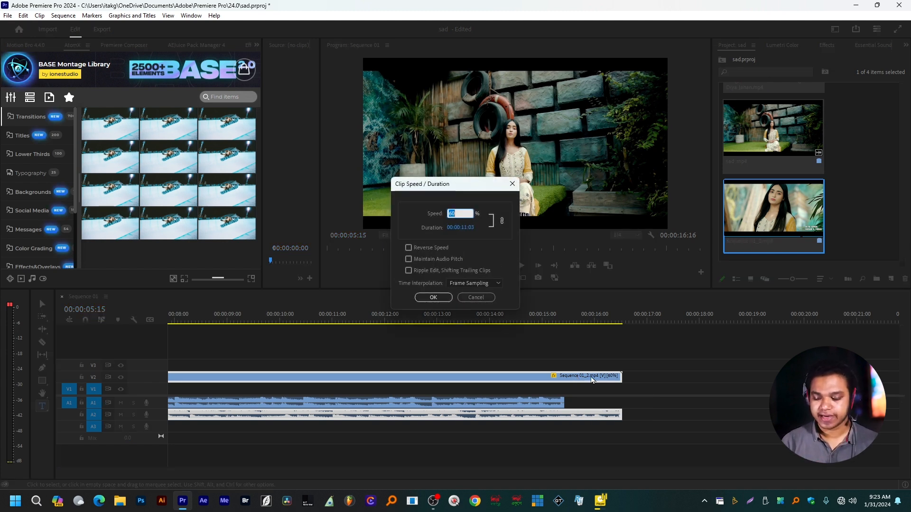
pyautogui.write('695')
pyautogui.press('BackSpace')
pyautogui.press('BackSpace')
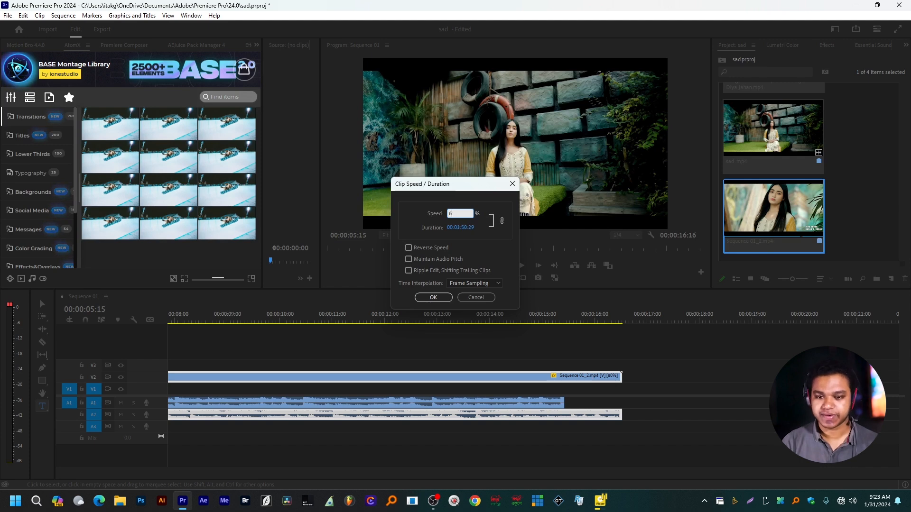
pyautogui.write('5')
pyautogui.press('Return')
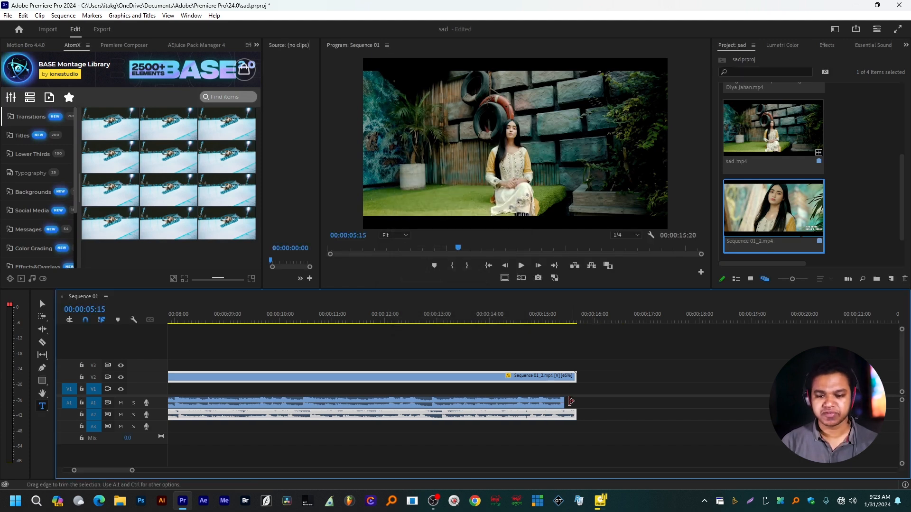
# Change the Sequence 01_2.mp4 clip's speed to 67% and compare its end with the A1 audio
pyautogui.hotkey('ctrl', 'r')
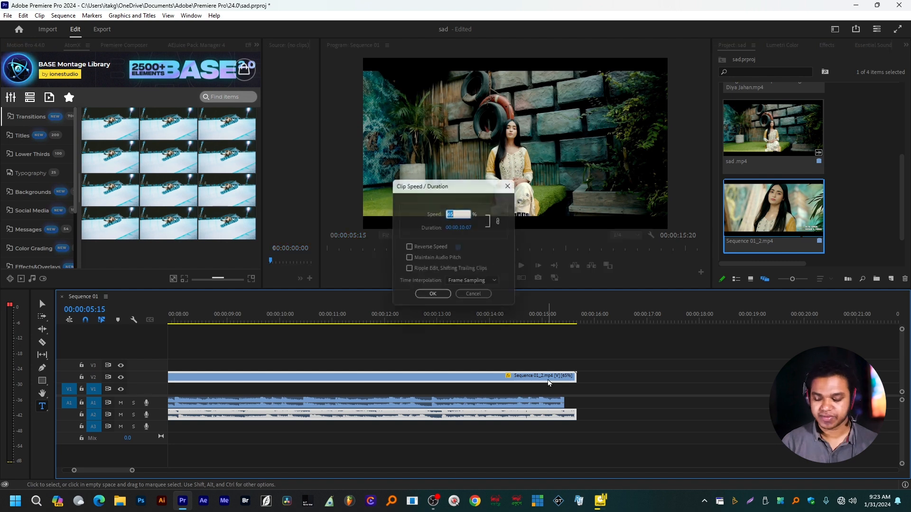
pyautogui.write('67')
pyautogui.press('Return')
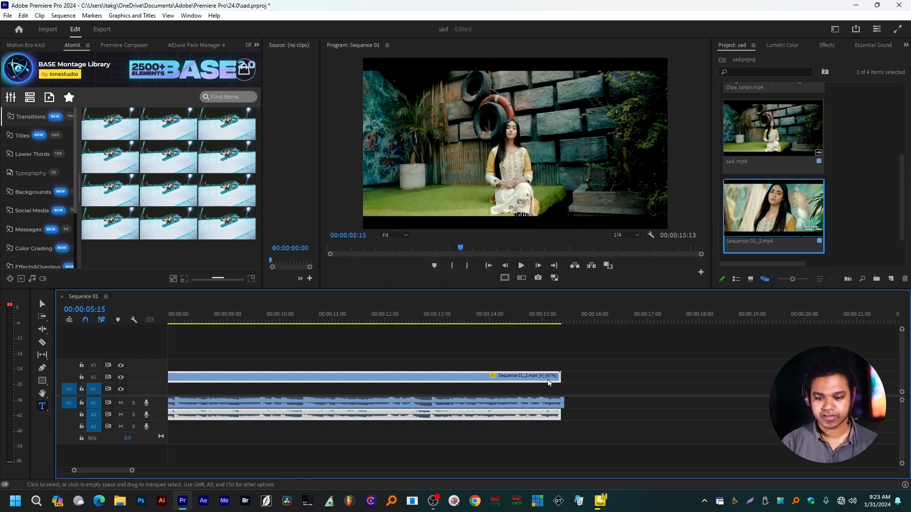
pyautogui.scroll(4, 577, 417)
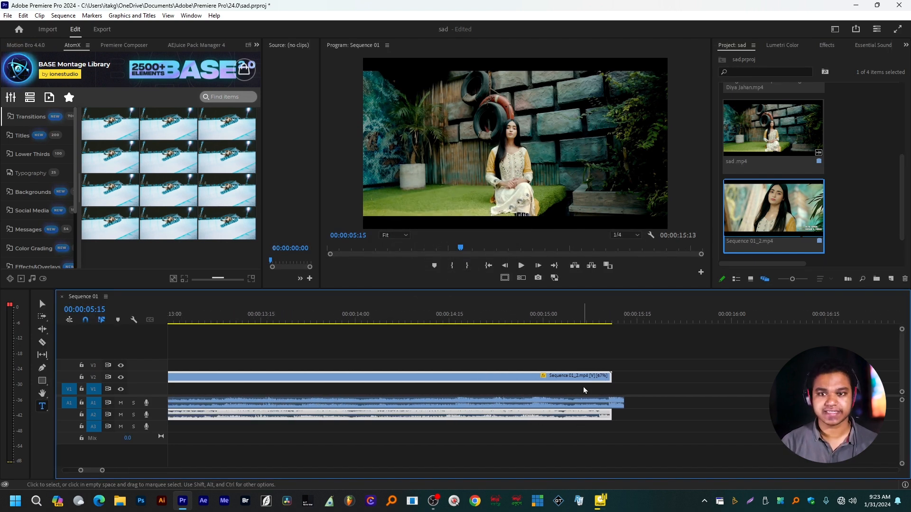
# Set the Sequence 01_2.mp4 clip's speed to 65.5%
pyautogui.hotkey('ctrl', 'r')
pyautogui.write('65.5')
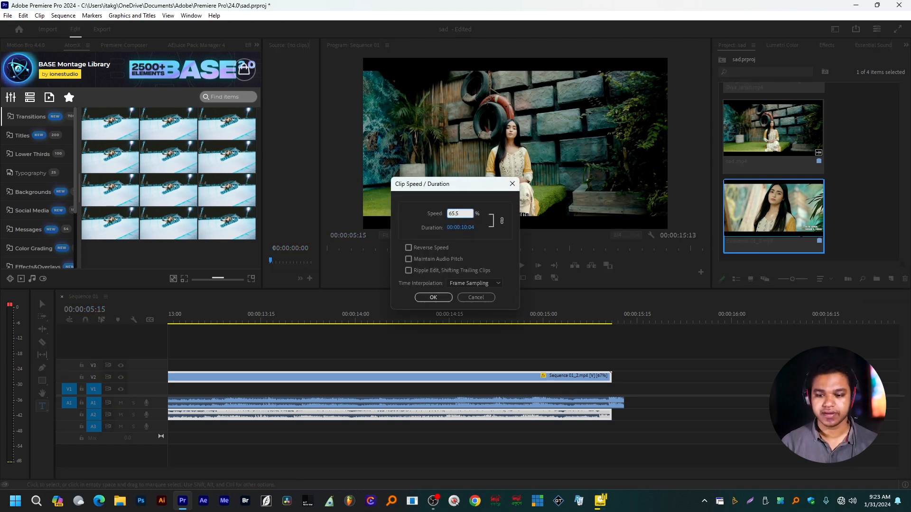
pyautogui.press('Return')
# Set the Sequence 01_2.mp4 clip's speed to 66.5% and check its end against the A1 audio
pyautogui.hotkey('ctrl', 'r')
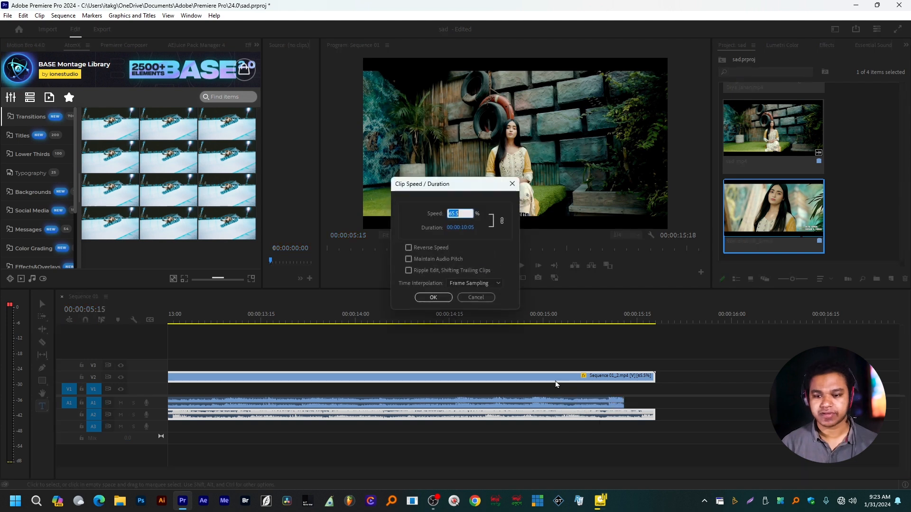
pyautogui.write('66')
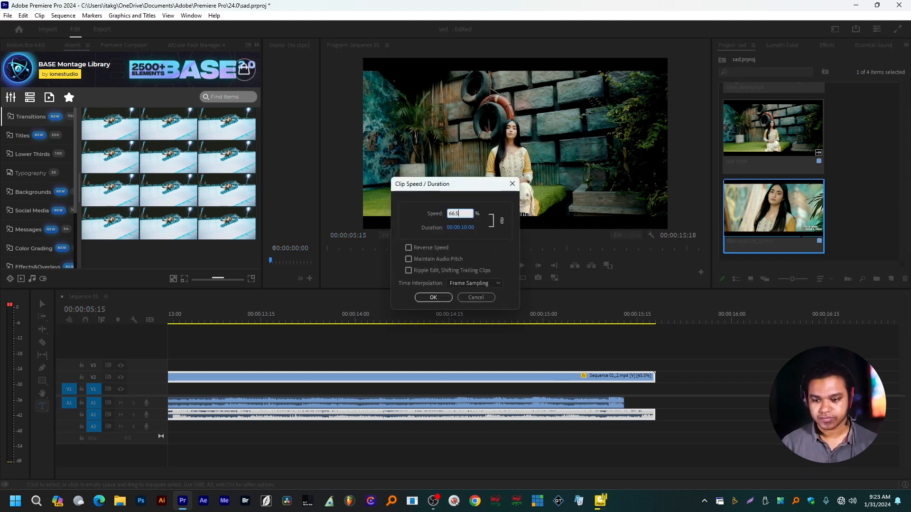
pyautogui.press('Return')
pyautogui.scroll(2, 429, 371)
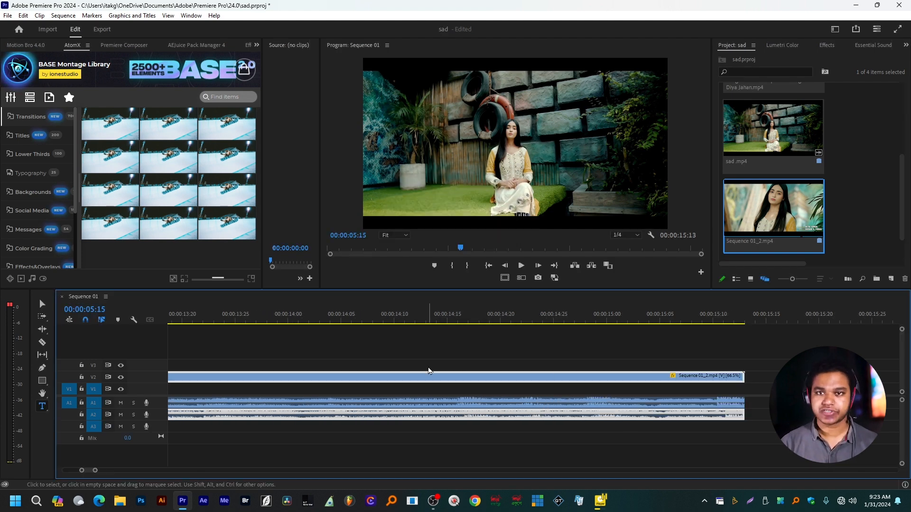
# Unlink the Sequence 01_2.mp4 video from its audio and delete the audio clip on A2
pyautogui.scroll(-3, 550, 384)
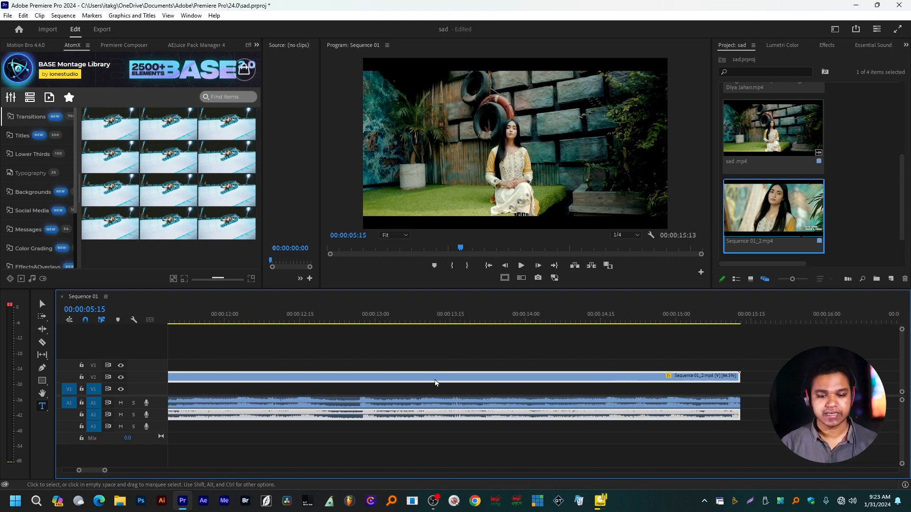
pyautogui.scroll(-5, 430, 402)
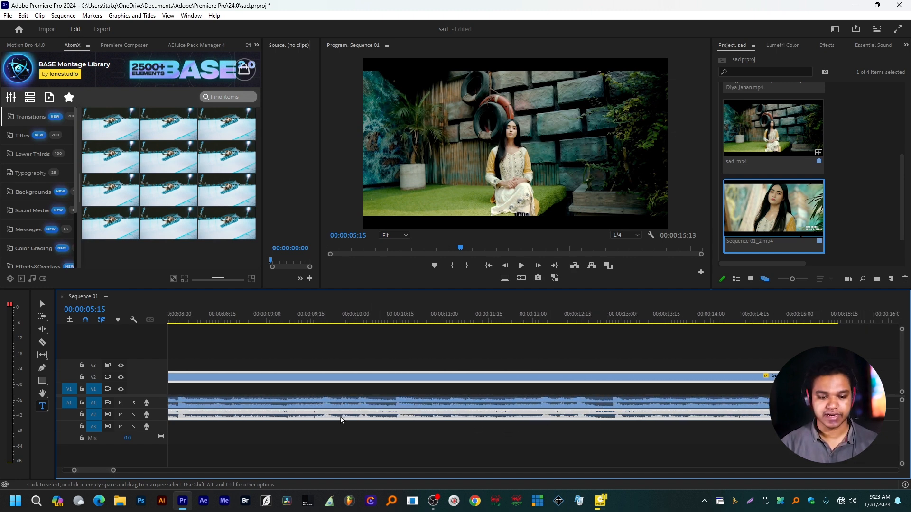
pyautogui.scroll(4, 337, 422)
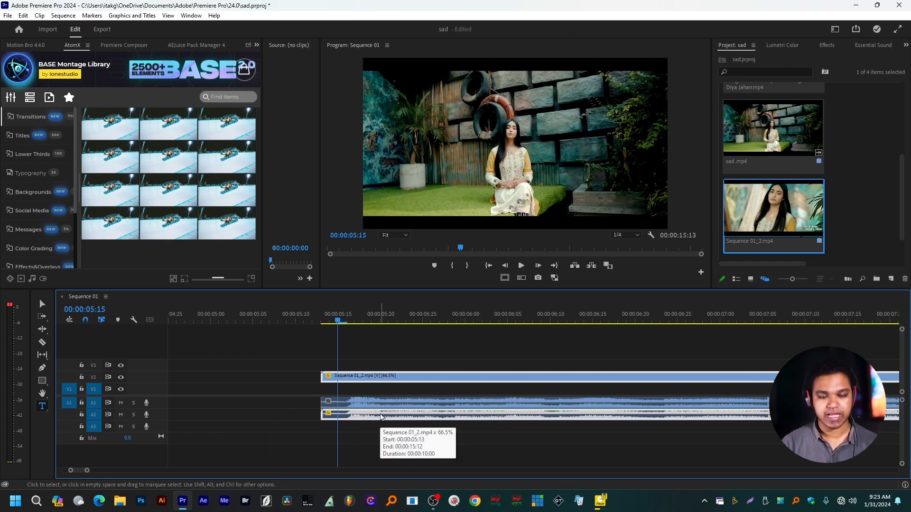
pyautogui.hotkey('ctrl', 'l')
pyautogui.click(380, 415)
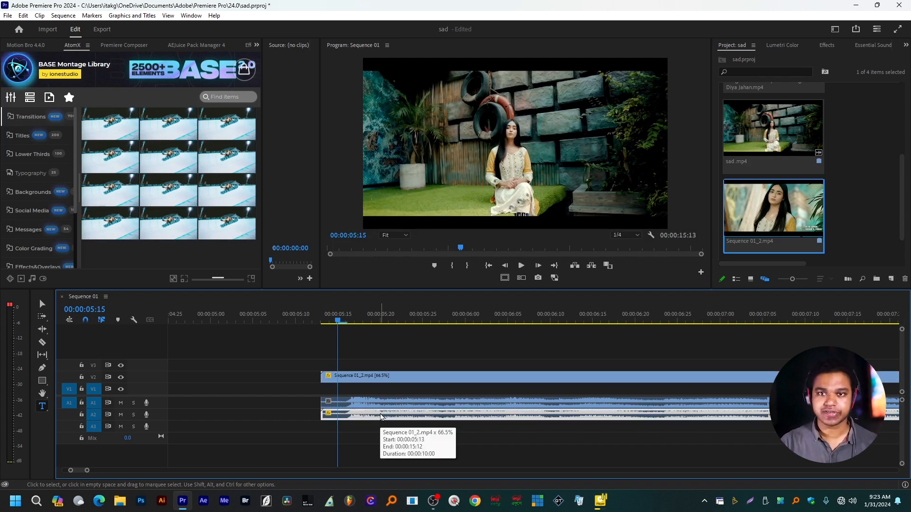
pyautogui.press('Delete')
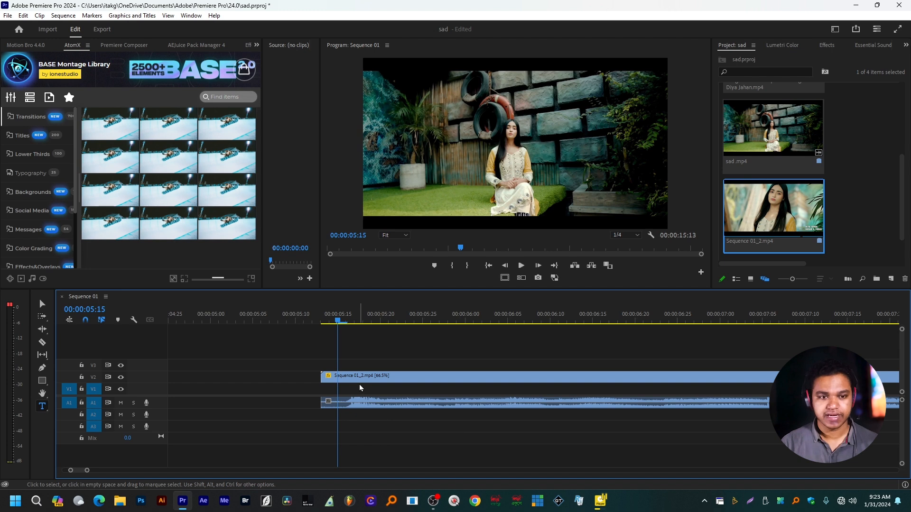
# Play the re-timed clip with the A1 audio from 00:00:05:15 to check their sync
pyautogui.click(124, 45)
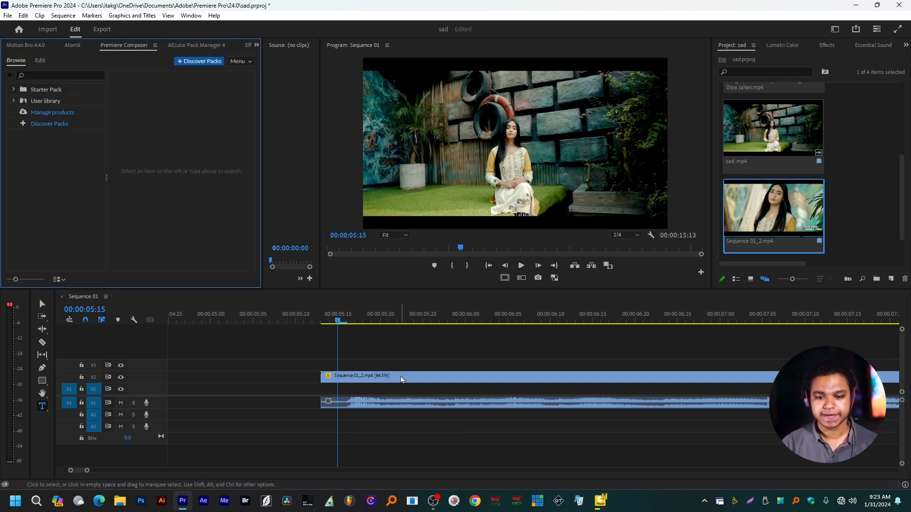
pyautogui.press('space')
pyautogui.press('-')
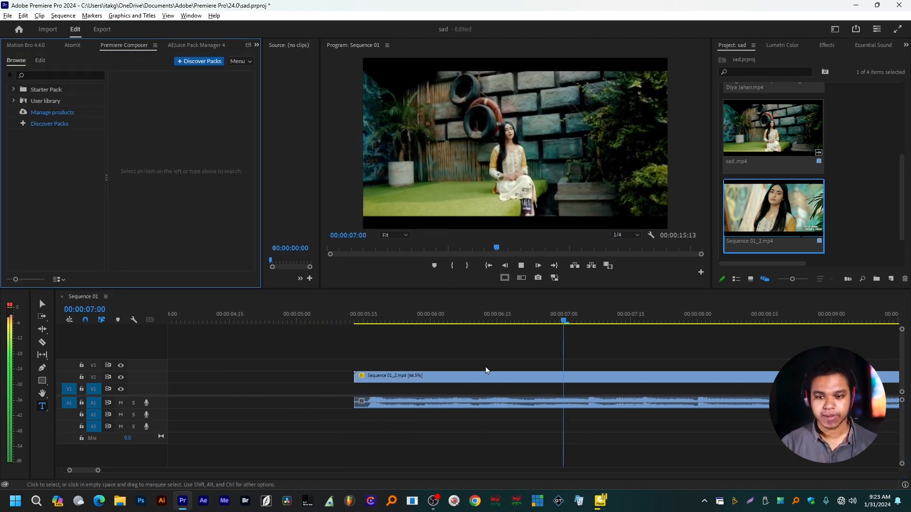
pyautogui.press('-')
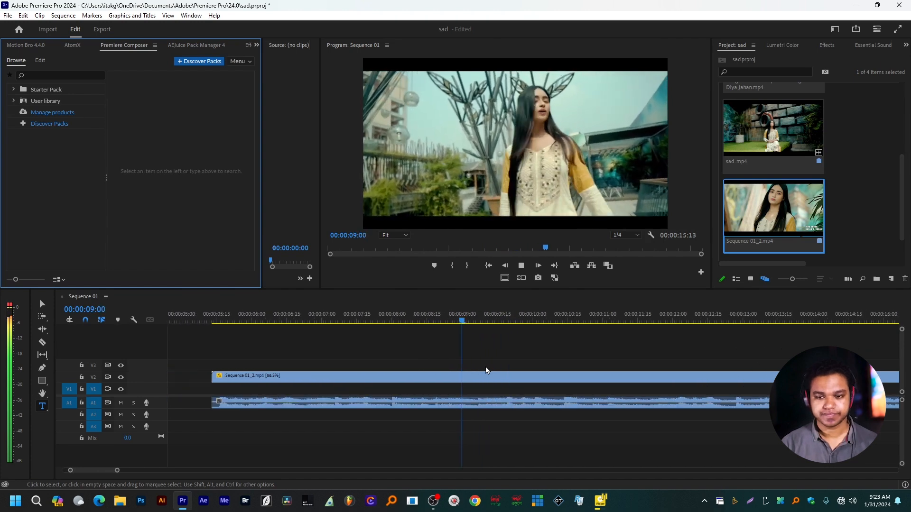
pyautogui.scroll(-6, 487, 374)
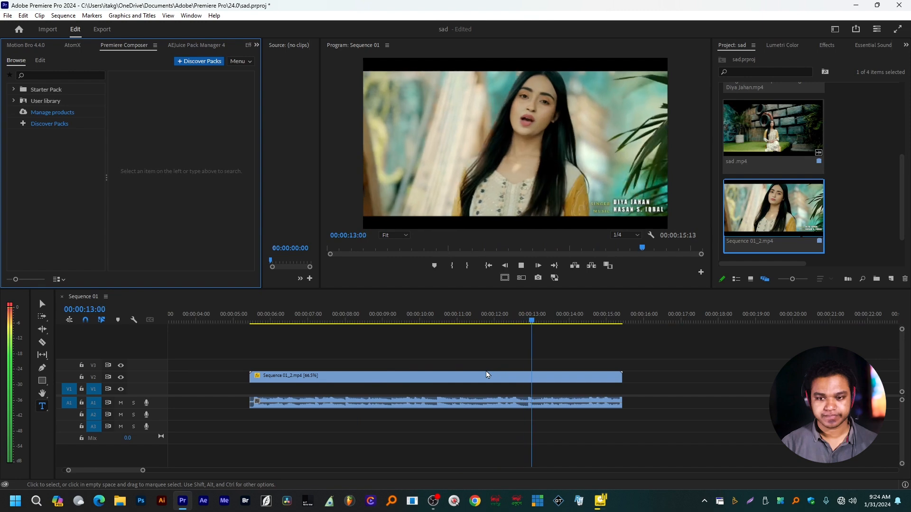
pyautogui.click(486, 374)
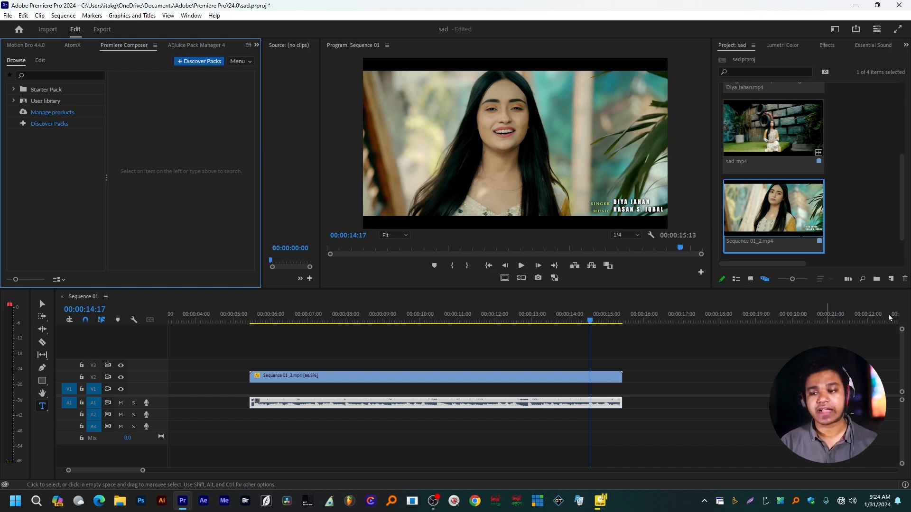
# Import pexels-cottonbro-7972148 (Original).mp4 from the color grade folder on Desktop (F:)
pyautogui.click(880, 166)
pyautogui.doubleClick(881, 166)
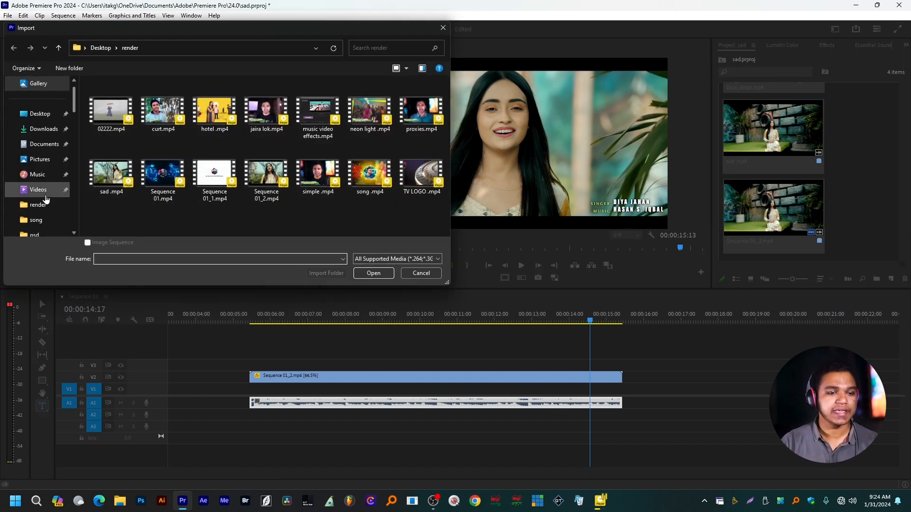
pyautogui.scroll(-3, 38, 199)
pyautogui.click(48, 160)
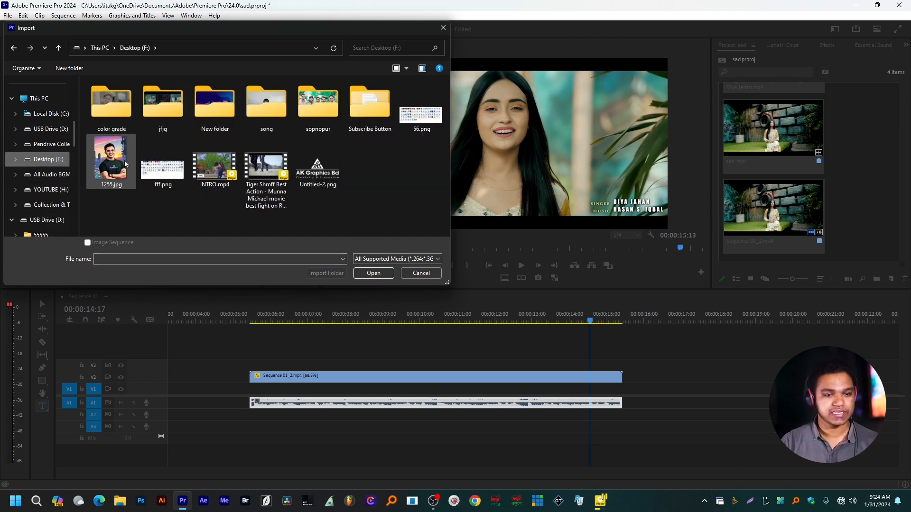
pyautogui.doubleClick(111, 104)
pyautogui.scroll(-1, 285, 181)
pyautogui.click(197, 152)
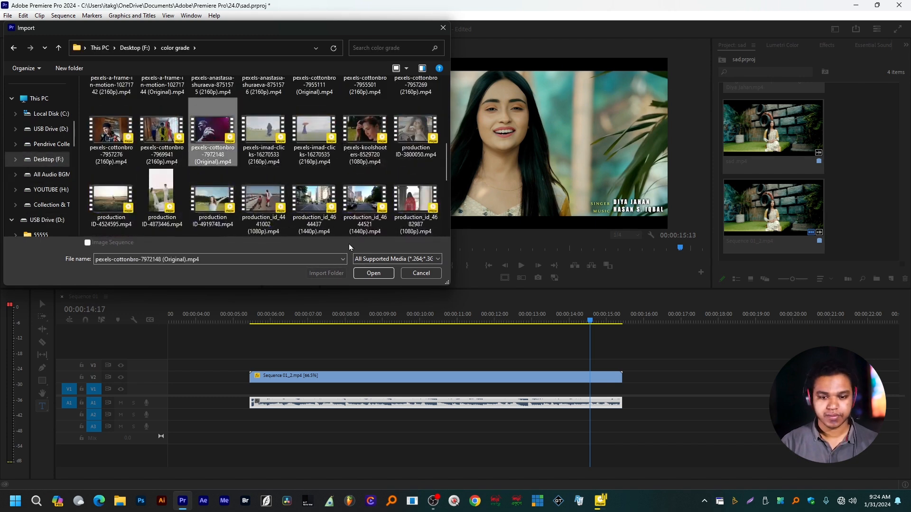
pyautogui.click(370, 273)
# Place the imported pexels-cottonbro clip on V1 after the existing clips, at about 00:00:17, and play part of it
pyautogui.moveTo(903, 208); pyautogui.dragTo(904, 259)
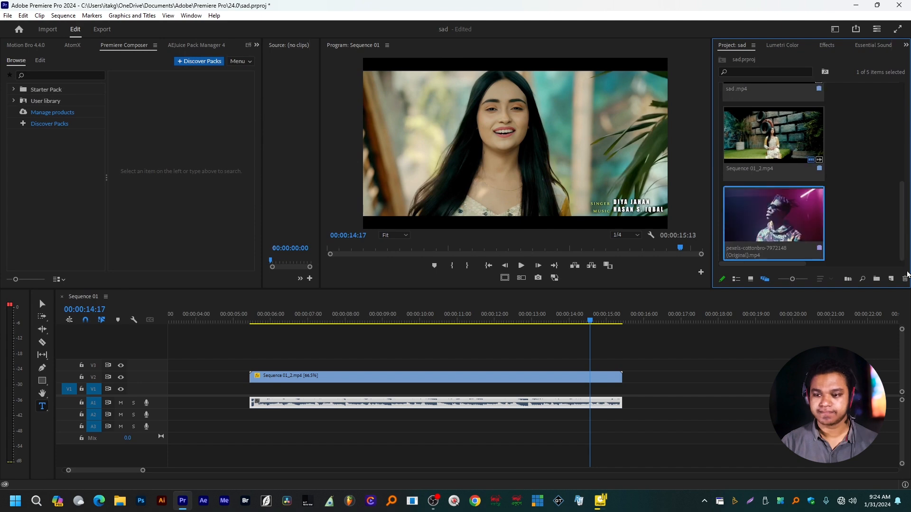
pyautogui.moveTo(773, 218); pyautogui.dragTo(670, 398)
pyautogui.moveTo(457, 322); pyautogui.dragTo(483, 321)
pyautogui.press('space')
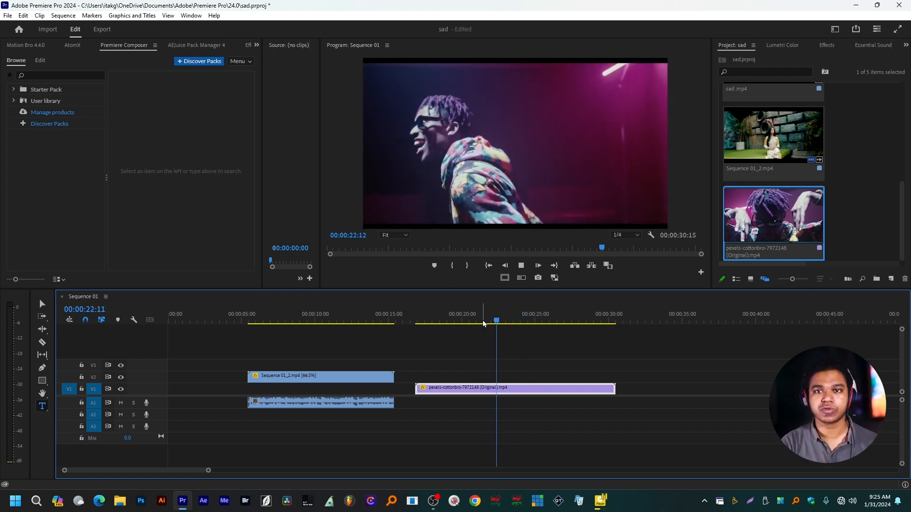
pyautogui.press('space')
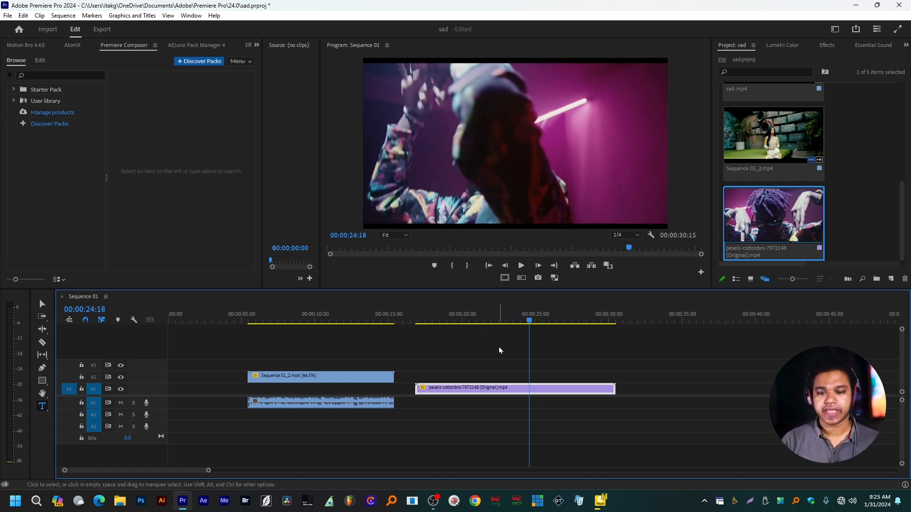
# Set the speed of the pexels-cottonbro clip on V1 to 200%
pyautogui.click(480, 320)
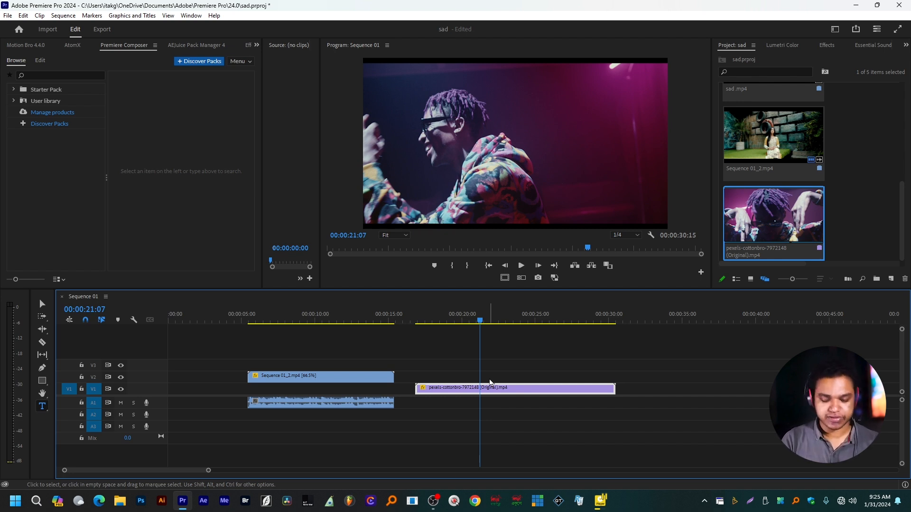
pyautogui.hotkey('ctrl', 'r')
pyautogui.write('200')
pyautogui.press('Return')
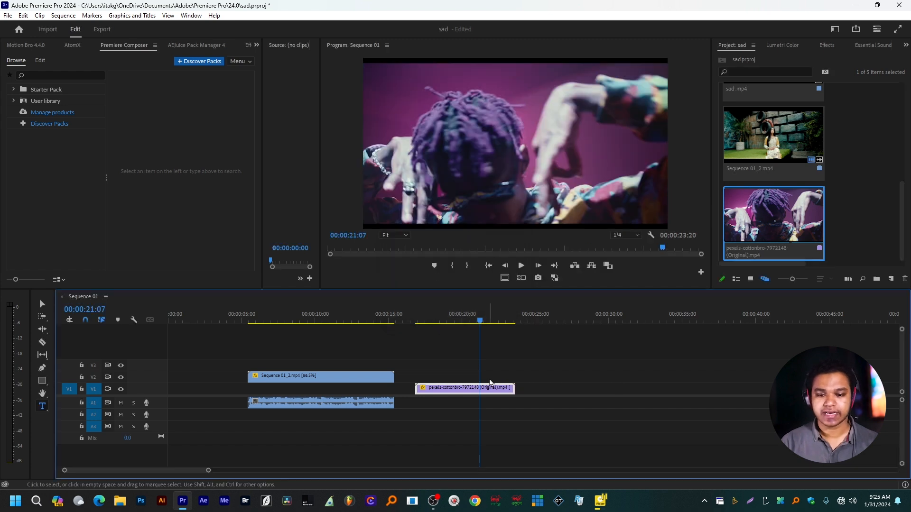
# Play the pexels-cottonbro clip from its start to review the faster motion
pyautogui.press('=')
pyautogui.click(349, 322)
pyautogui.press('space')
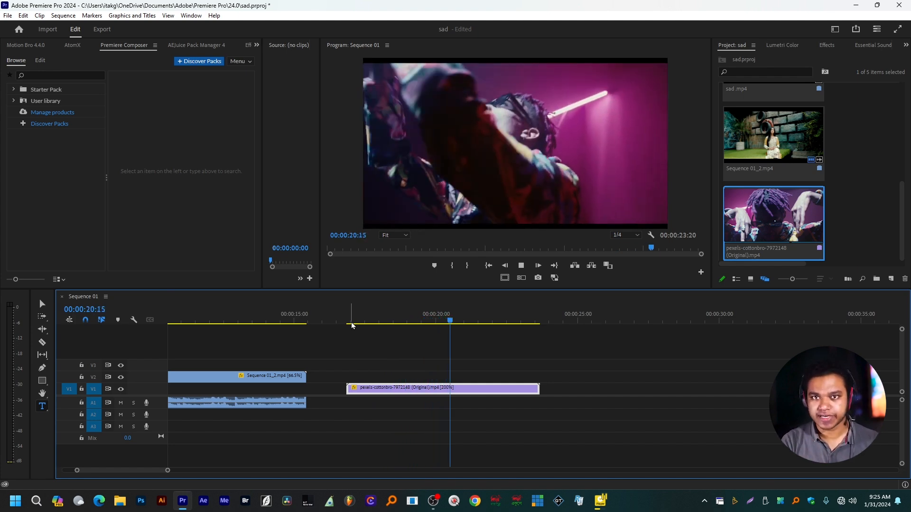
pyautogui.press('space')
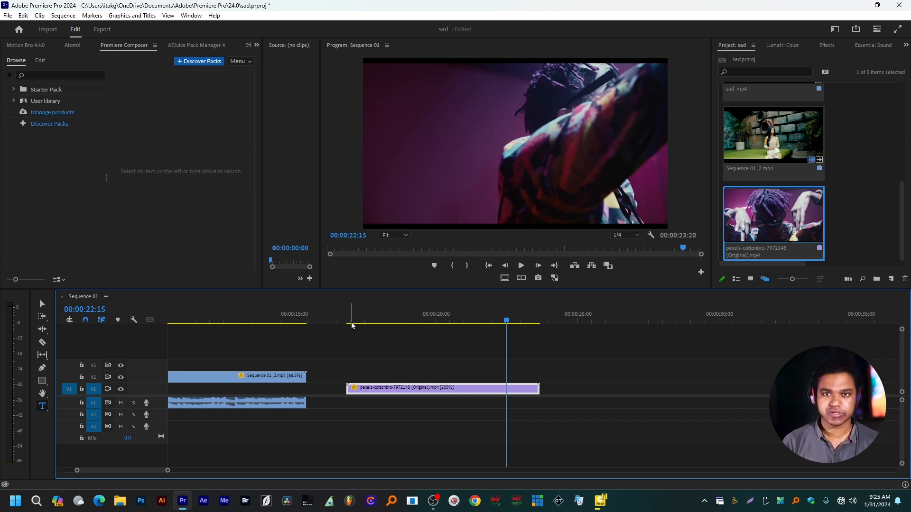